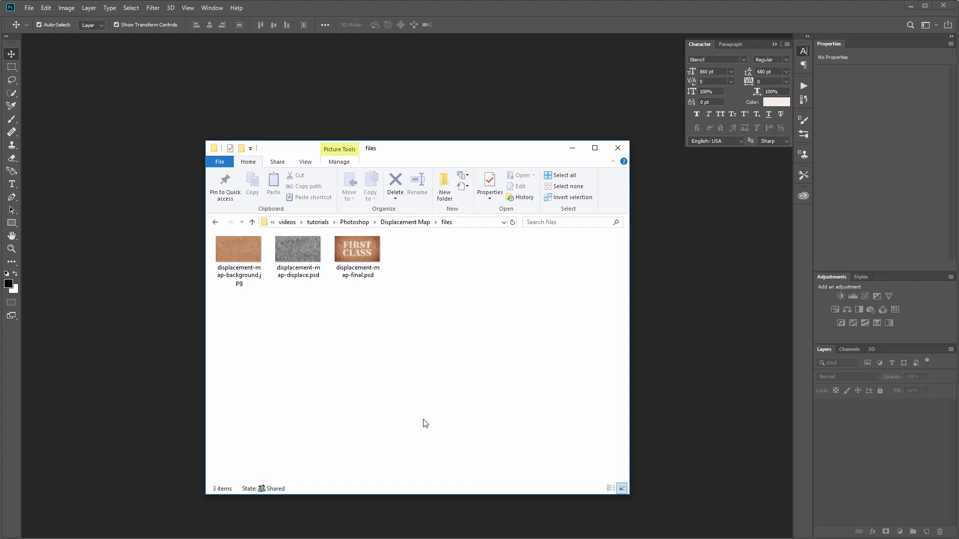
Open the wrinkled paper photo and convert its layer to a smart object
{"action": "left_click", "coordinate": [240, 257]}
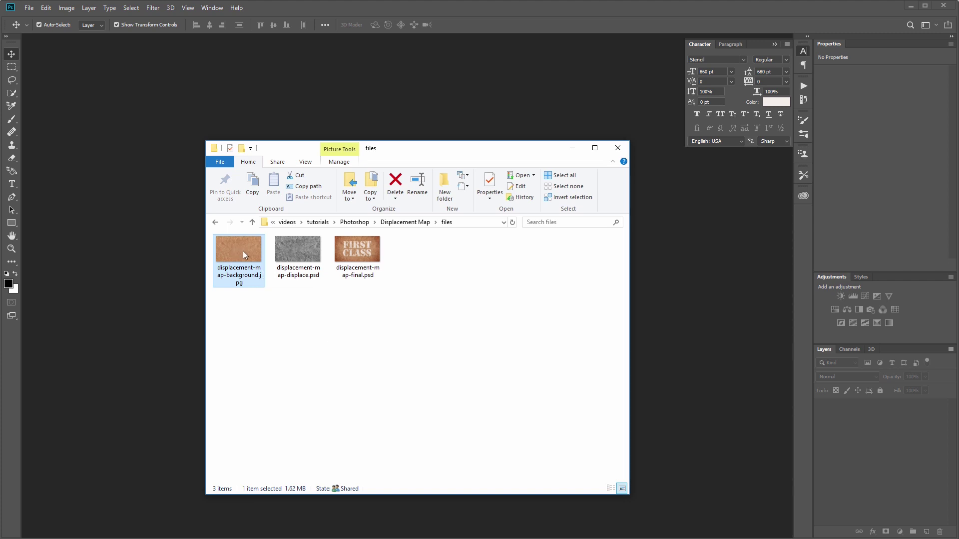
{"action": "left_click_drag", "start_coordinate": [243, 251], "coordinate": [135, 268]}
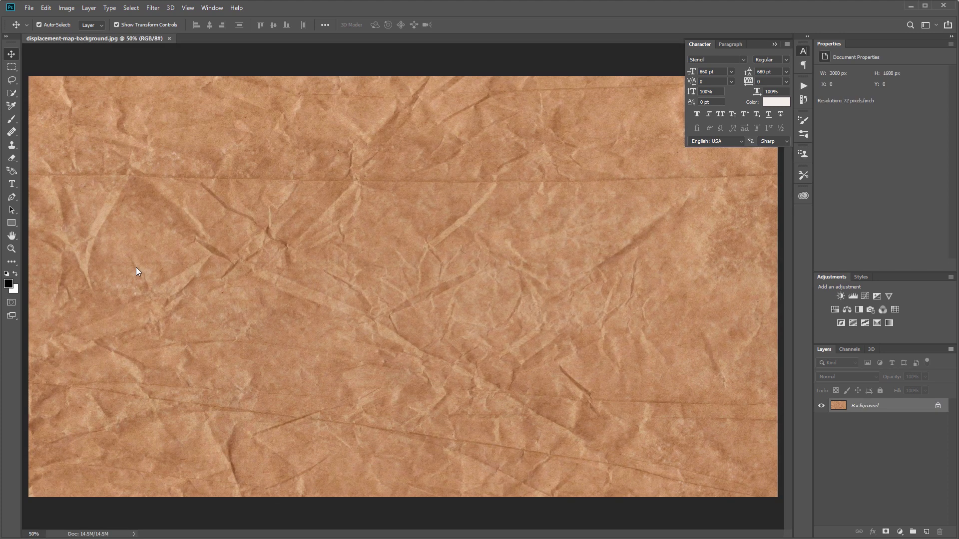
{"action": "right_click", "coordinate": [885, 405]}
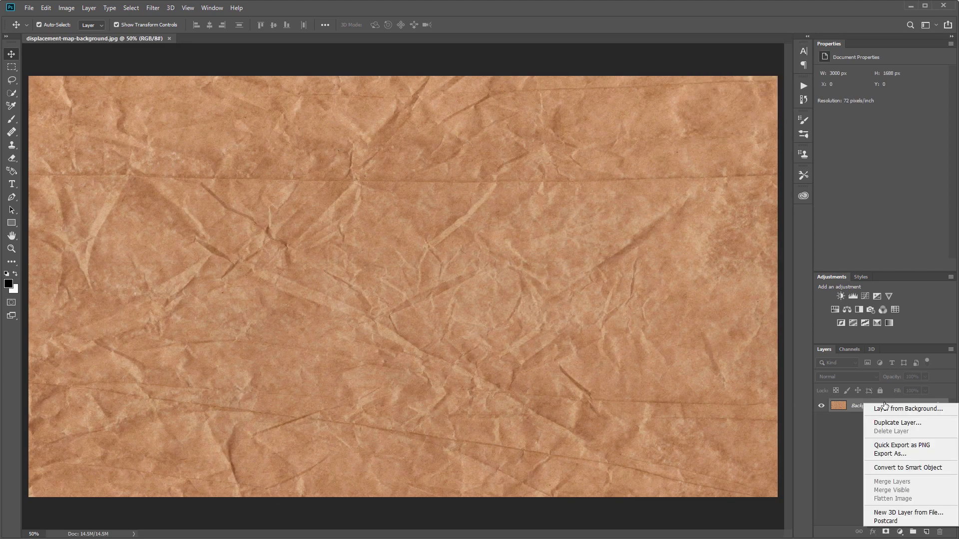
{"action": "left_click", "coordinate": [898, 468]}
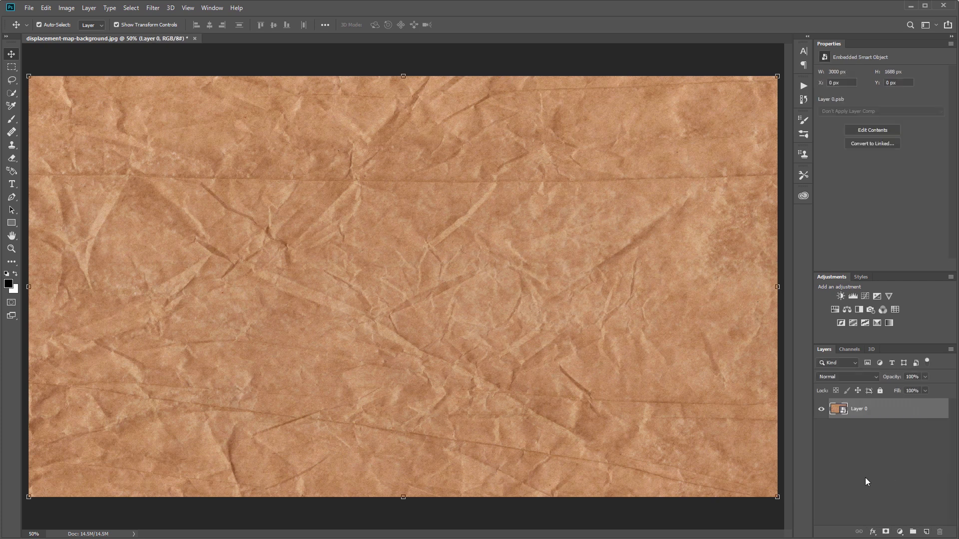
Apply a 3-pixel Gaussian Blur smart filter to the paper
{"action": "left_click", "coordinate": [153, 9]}
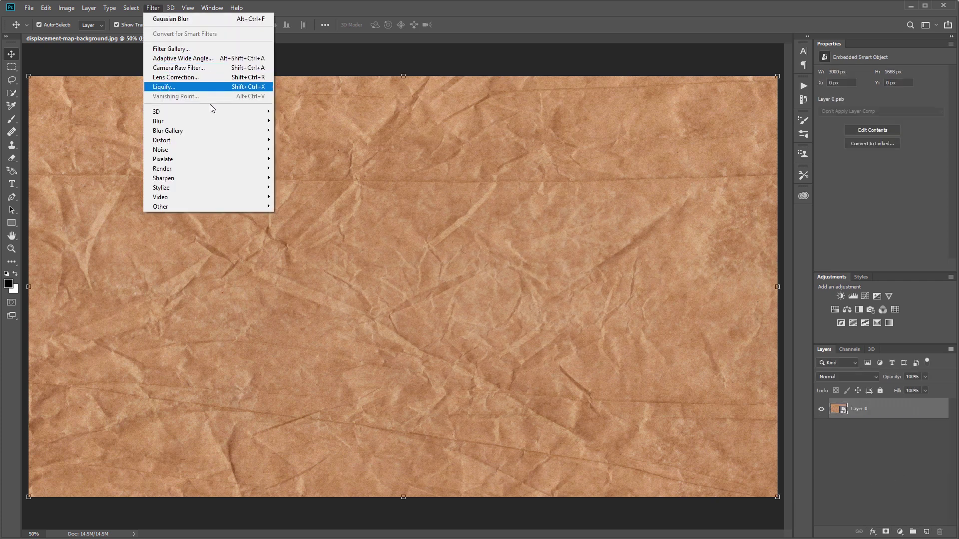
{"action": "left_click", "coordinate": [304, 157]}
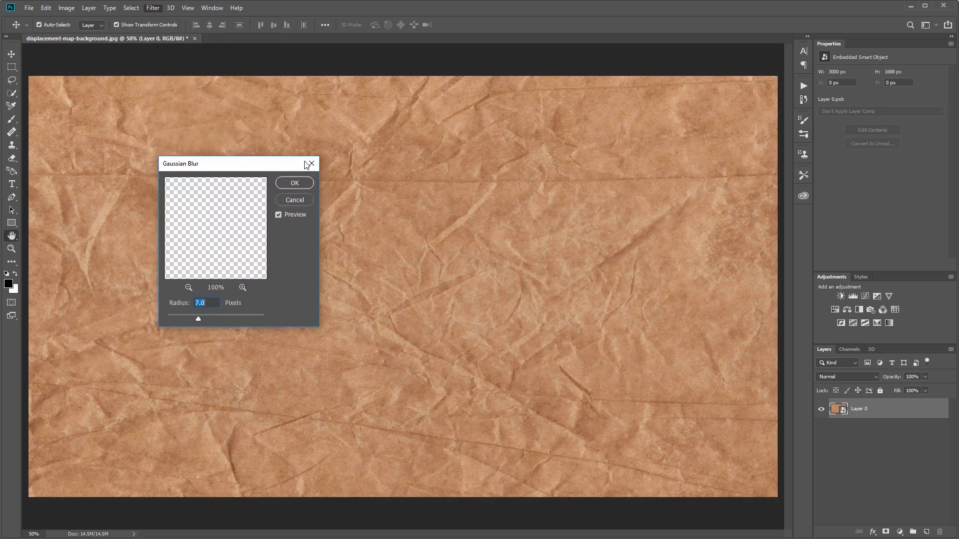
{"action": "type", "text": "3"}
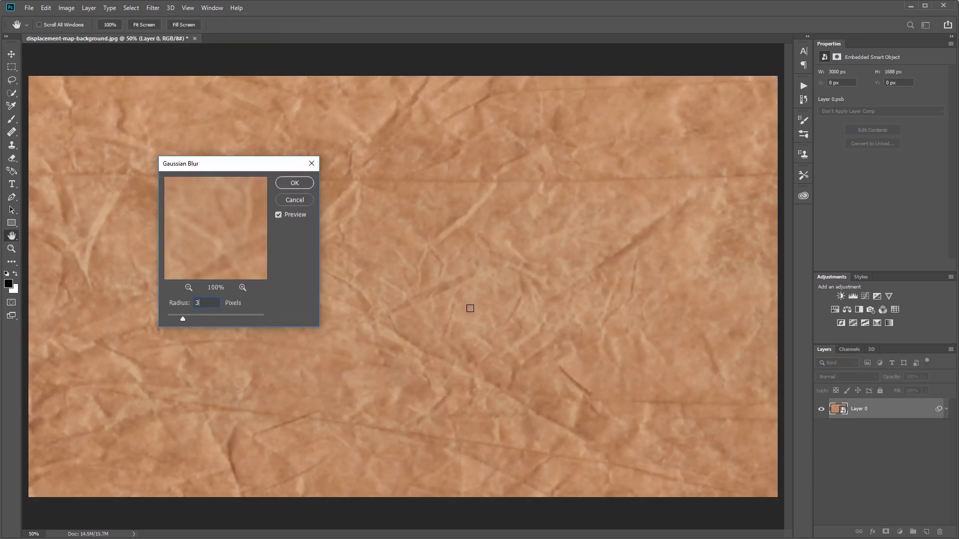
{"action": "left_click", "coordinate": [293, 183]}
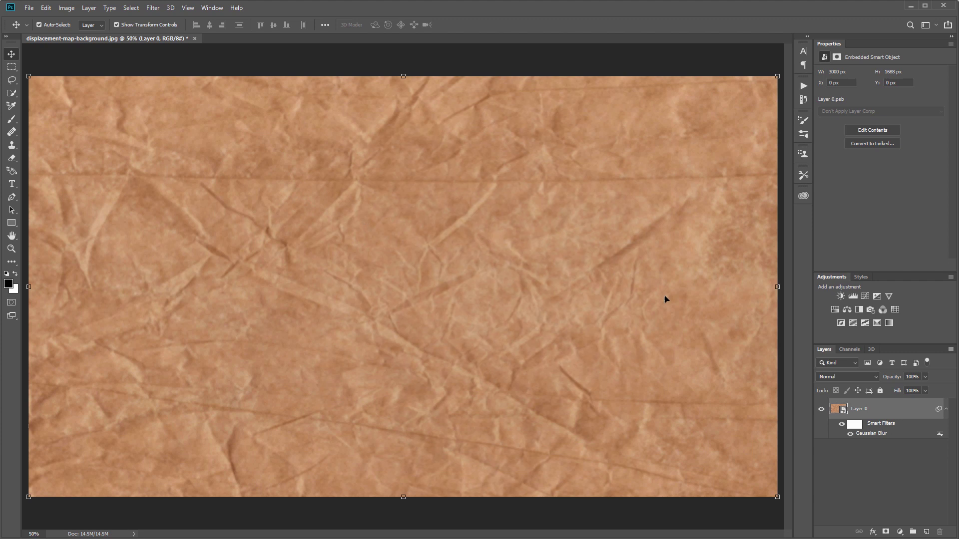
Desaturate the paper with Vibrance at -100 and boost contrast with Levels 102/205
{"action": "left_click", "coordinate": [888, 297]}
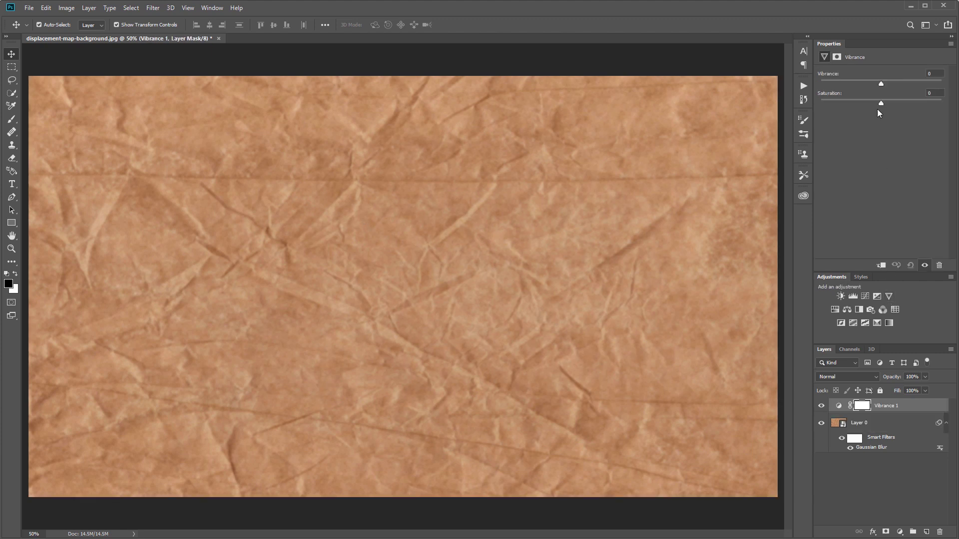
{"action": "left_click_drag", "start_coordinate": [881, 102], "coordinate": [873, 102]}
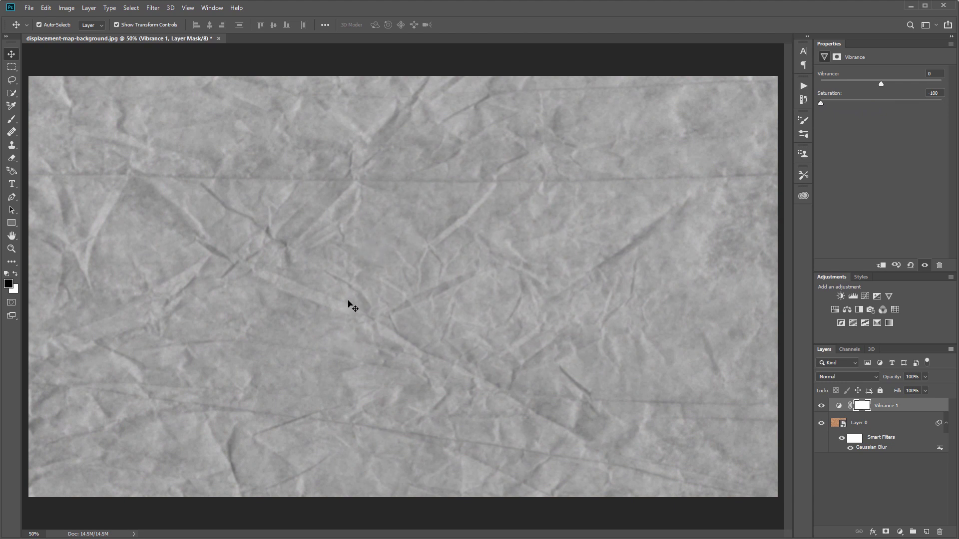
{"action": "left_click", "coordinate": [851, 297]}
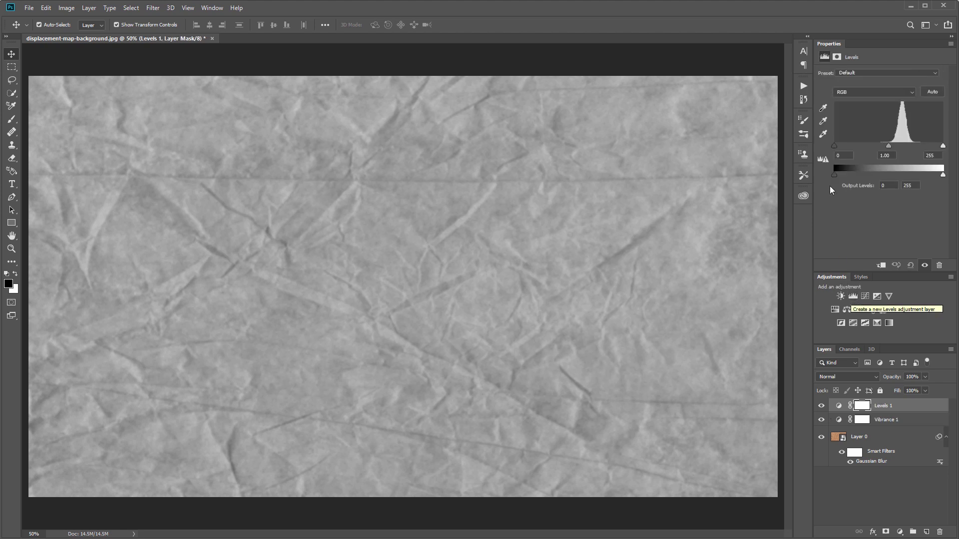
{"action": "left_click_drag", "start_coordinate": [836, 148], "coordinate": [878, 148]}
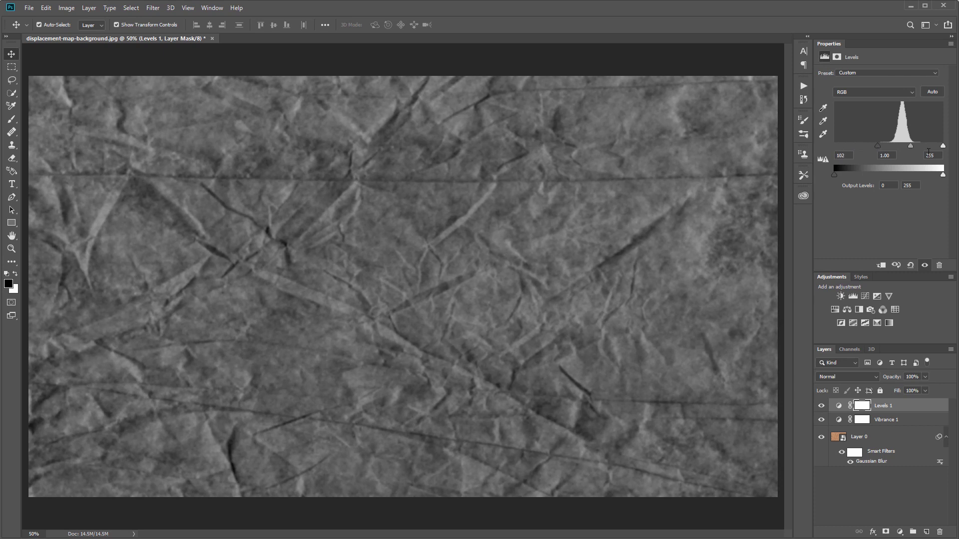
{"action": "left_click_drag", "start_coordinate": [942, 147], "coordinate": [923, 148]}
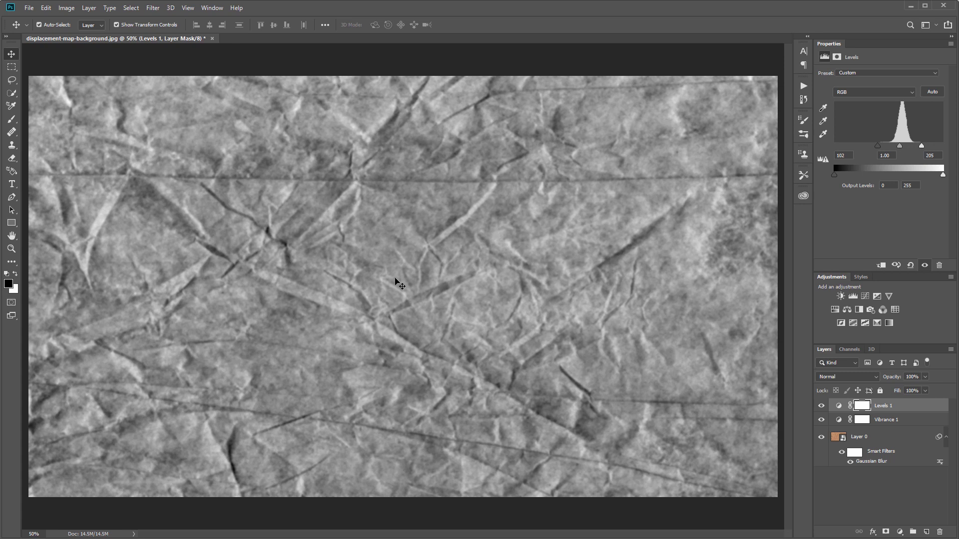
Close the greyscale paper document and reopen the original paper jpg
{"action": "left_click", "coordinate": [211, 38]}
{"action": "left_click", "coordinate": [475, 204]}
{"action": "key", "text": "alt+Tab"}
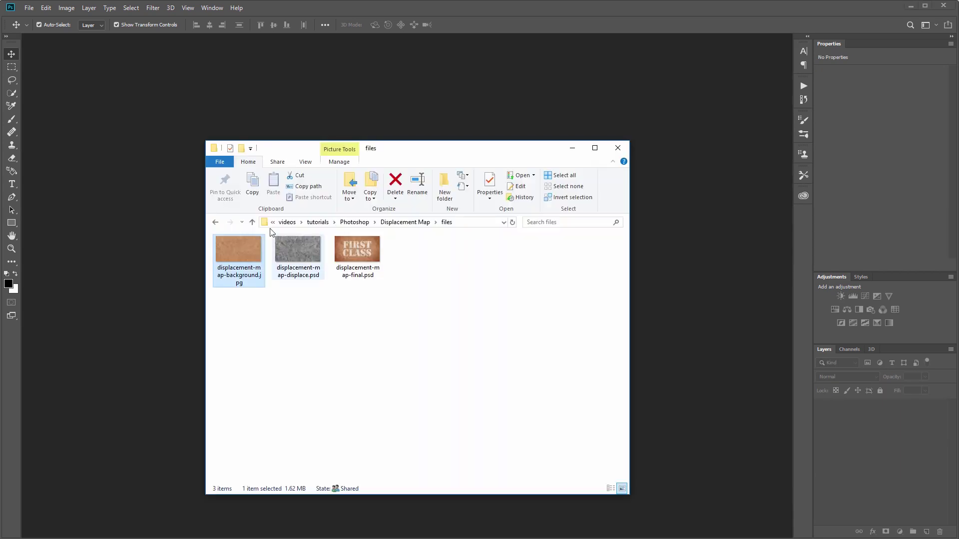
{"action": "left_click_drag", "start_coordinate": [228, 249], "coordinate": [124, 199]}
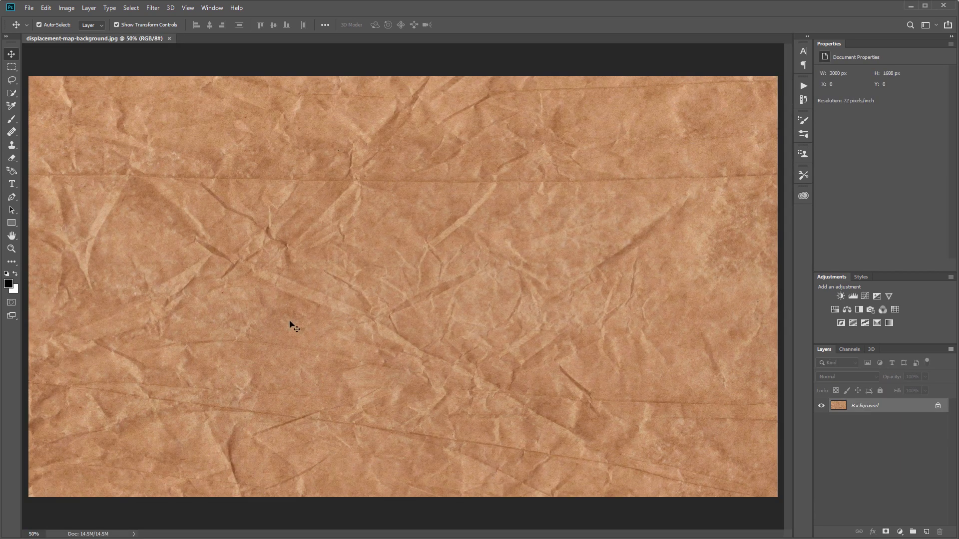
Create a two-line text layer reading 'FIRST' and 'CLASS' on the paper
{"action": "key", "text": "t"}
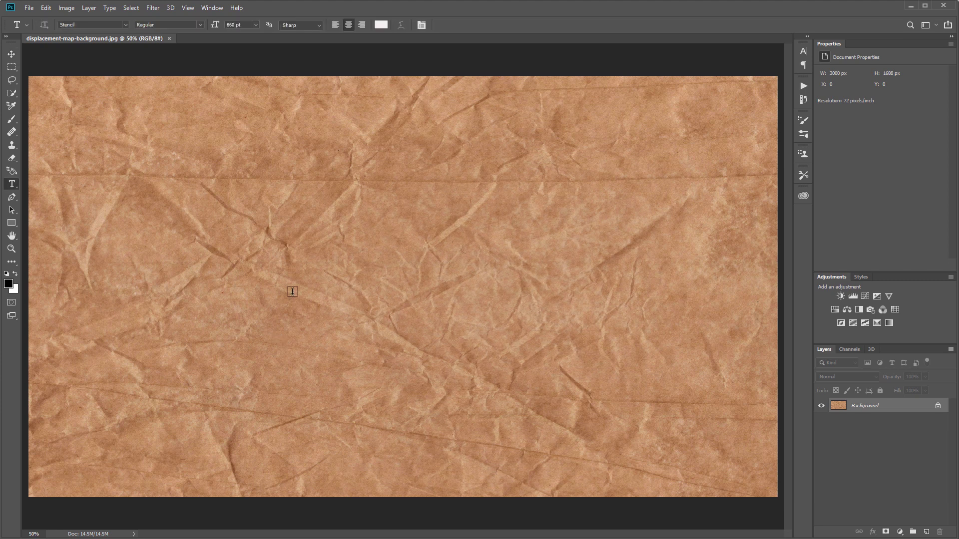
{"action": "left_click", "coordinate": [293, 290]}
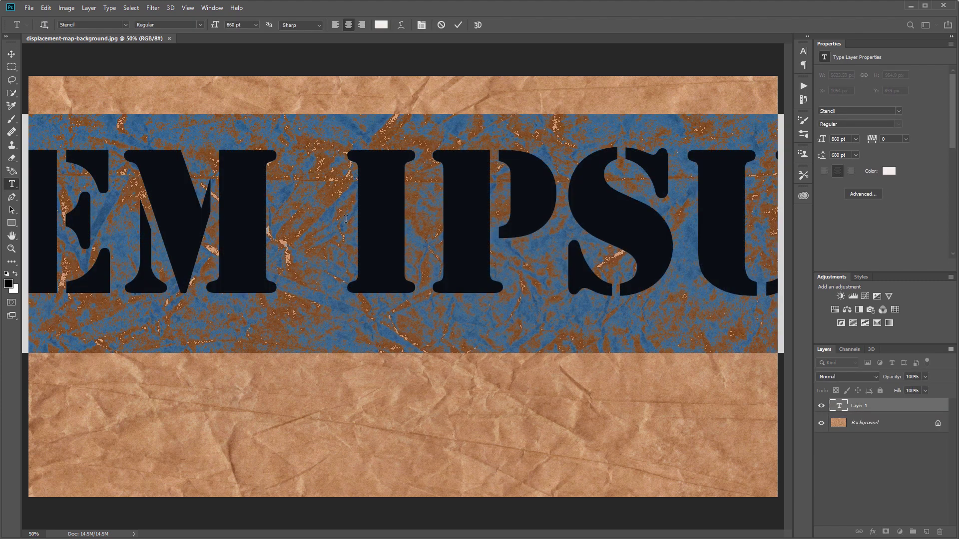
{"action": "type", "text": "FIRST"}
{"action": "key", "text": "Return"}
{"action": "type", "text": "CLASS"}
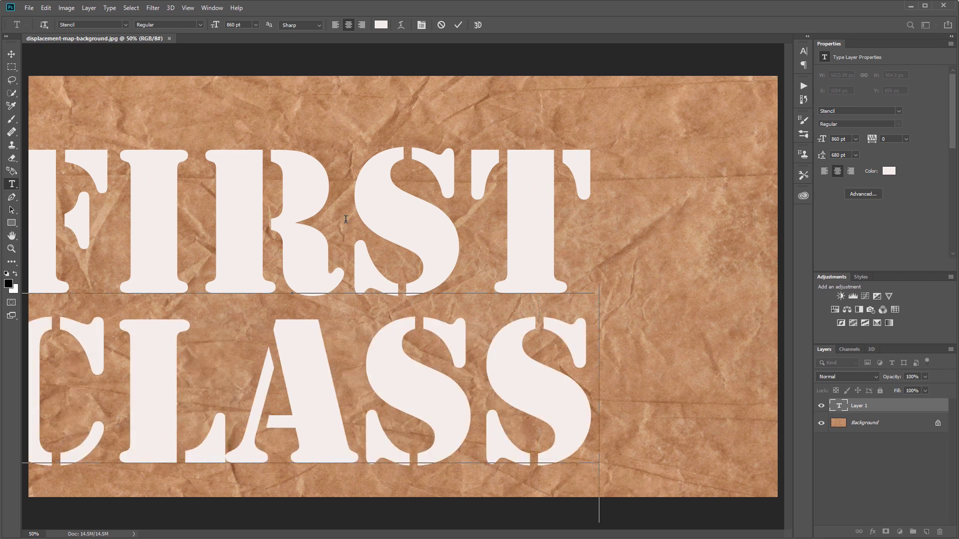
{"action": "key", "text": "ctrl+Return"}
Centre the FIRST CLASS text on the paper and open its text colour picker
{"action": "left_click_drag", "start_coordinate": [394, 223], "coordinate": [499, 208]}
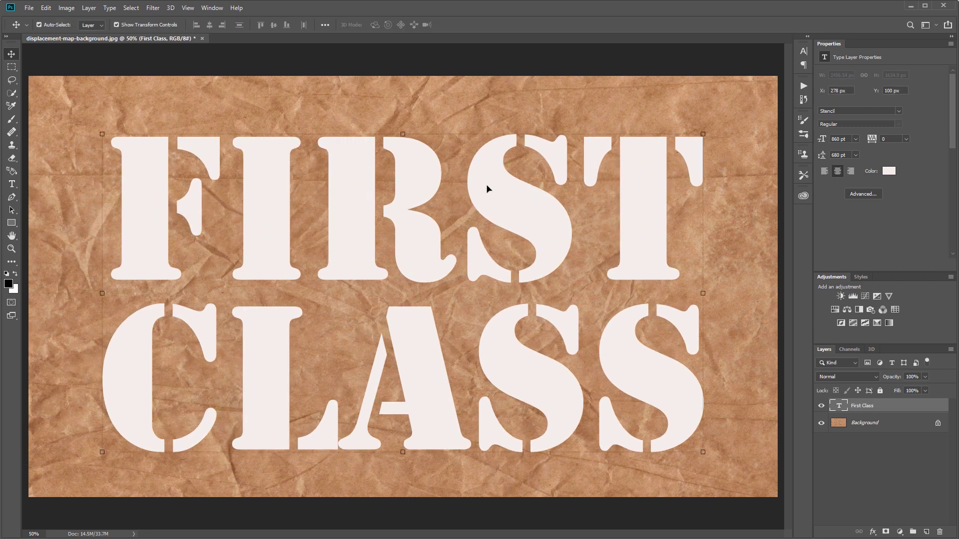
{"action": "left_click_drag", "start_coordinate": [514, 208], "coordinate": [506, 197]}
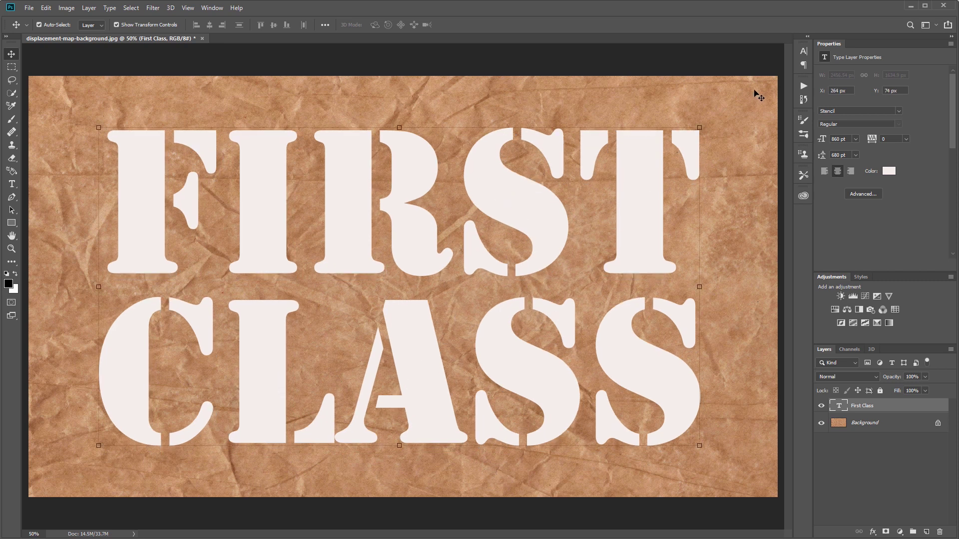
{"action": "left_click", "coordinate": [803, 51]}
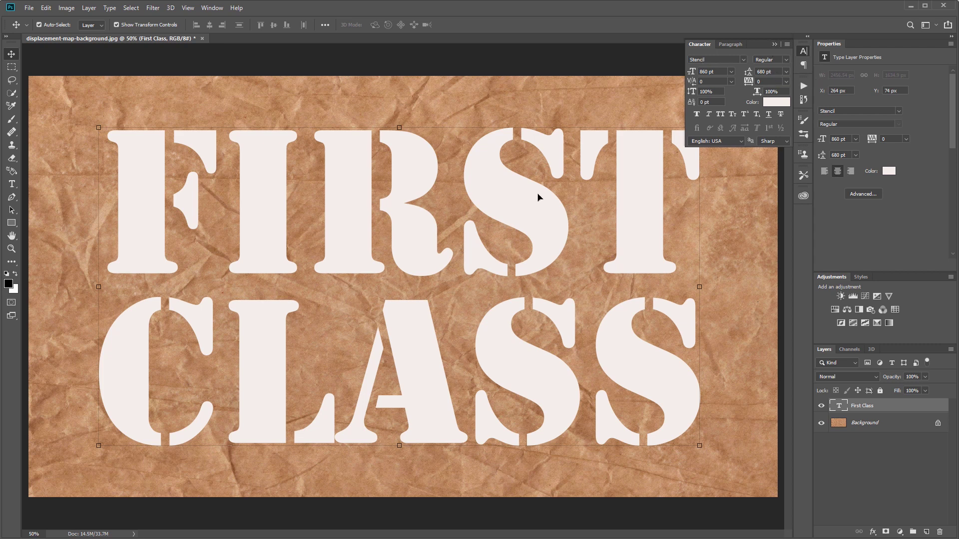
{"action": "left_click", "coordinate": [779, 104]}
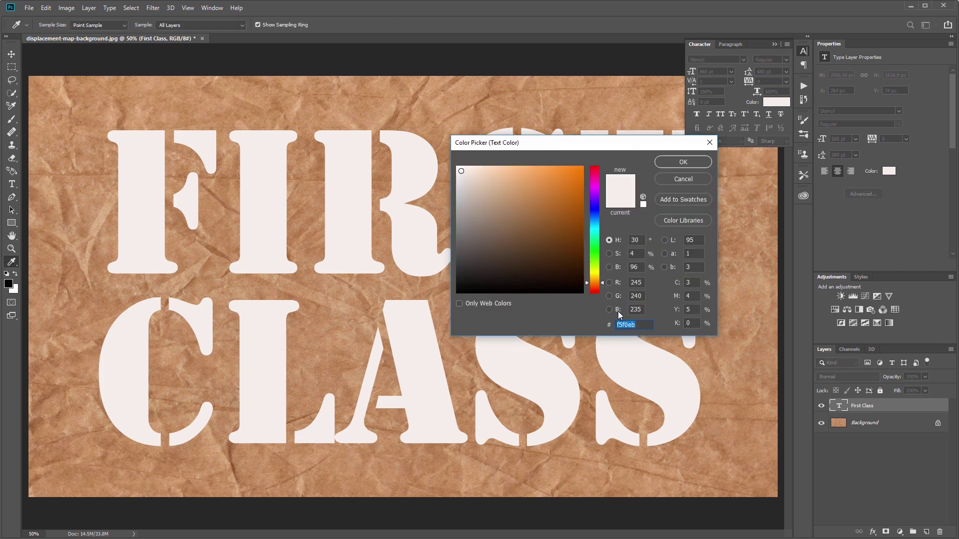
{"action": "left_click", "coordinate": [645, 325]}
{"action": "left_click_drag", "start_coordinate": [644, 324], "coordinate": [608, 324]}
{"action": "key", "text": "Return"}
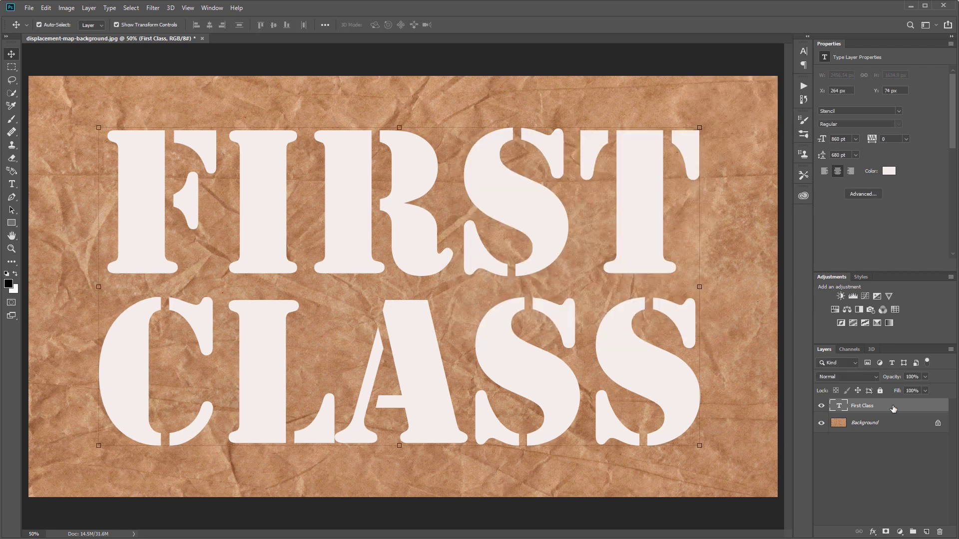
{"action": "right_click", "coordinate": [892, 408]}
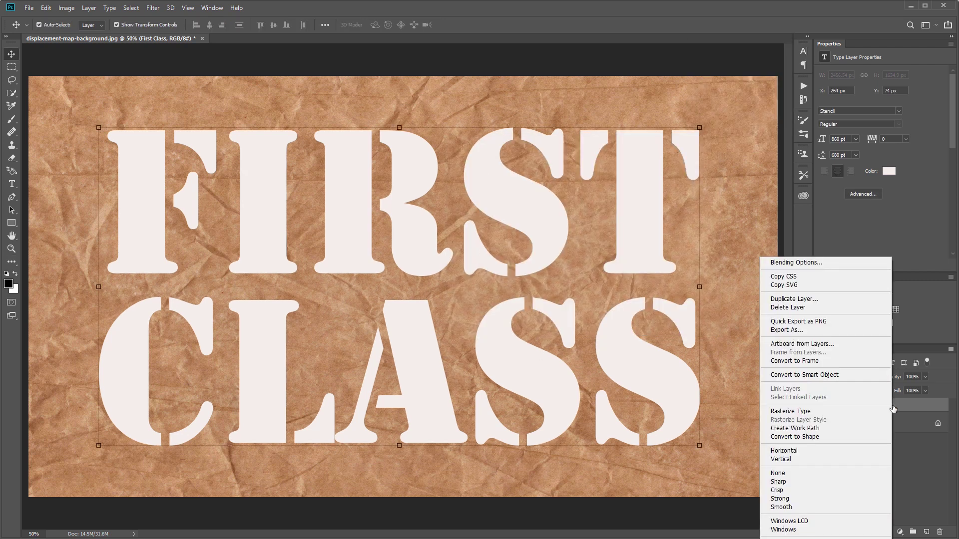
Convert the FIRST CLASS text layer to a smart object and shrink it within the paper
{"action": "left_click", "coordinate": [843, 372]}
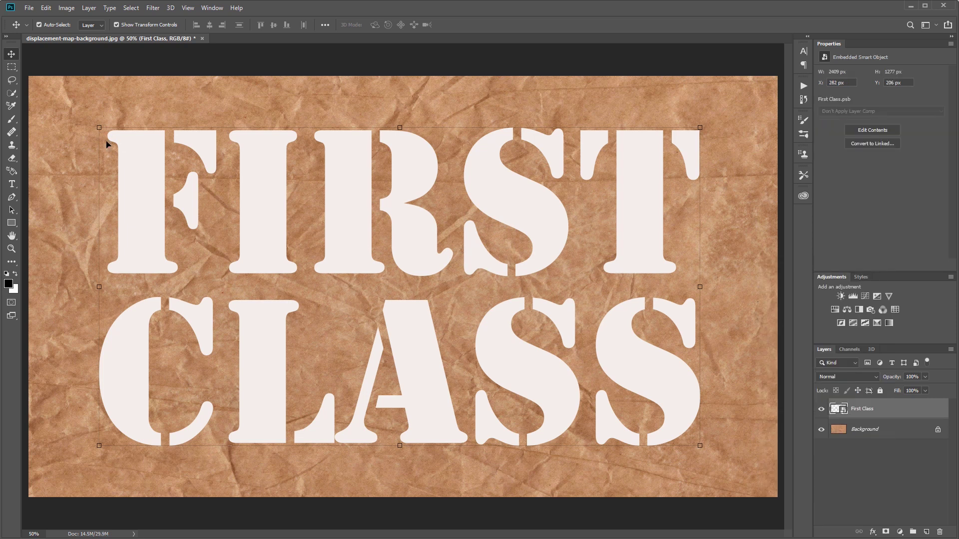
{"action": "left_click_drag", "start_coordinate": [97, 127], "coordinate": [161, 182]}
{"action": "key", "text": "Return"}
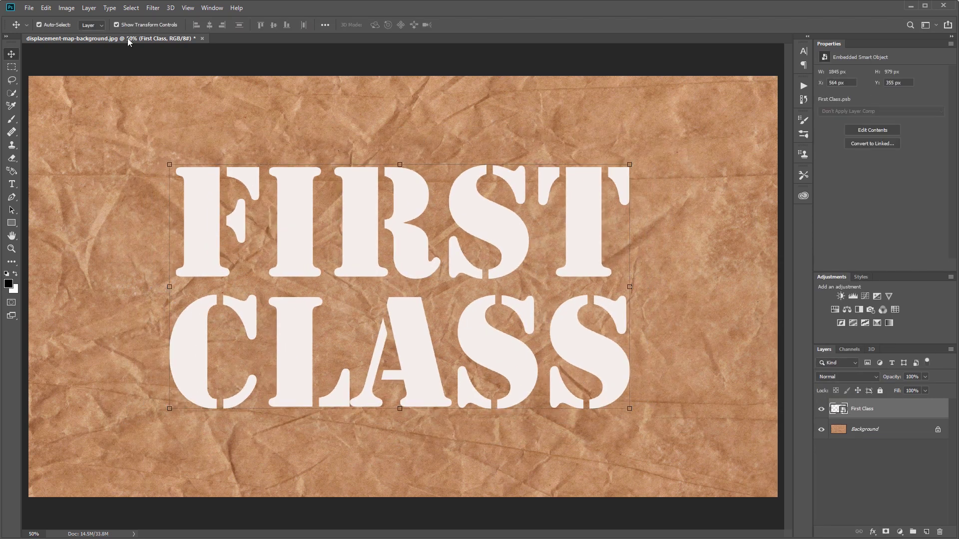
{"action": "left_click", "coordinate": [154, 7]}
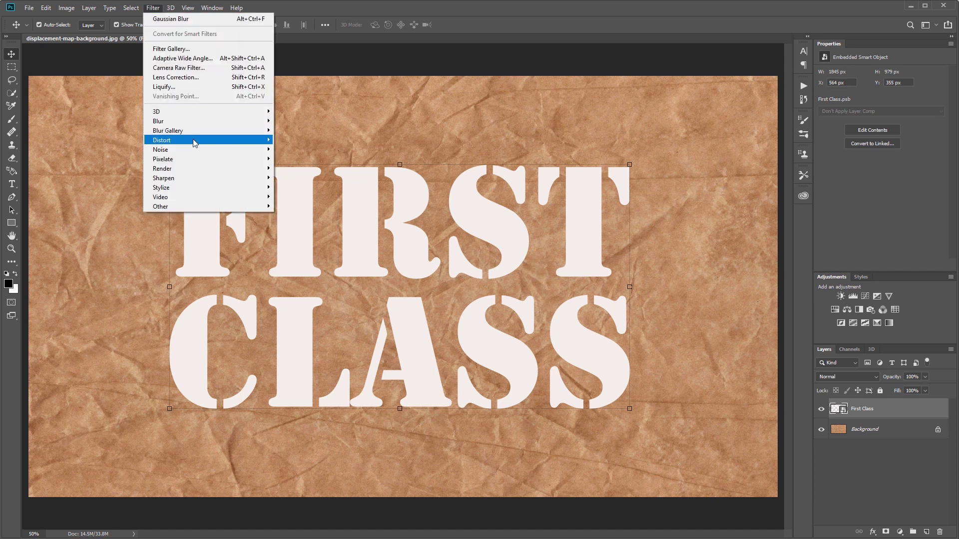
Apply Displace at scale 10/10 to the text, using displacement-map-displace.psd as the map
{"action": "mouse_move", "coordinate": [194, 141]}
{"action": "left_click", "coordinate": [310, 146]}
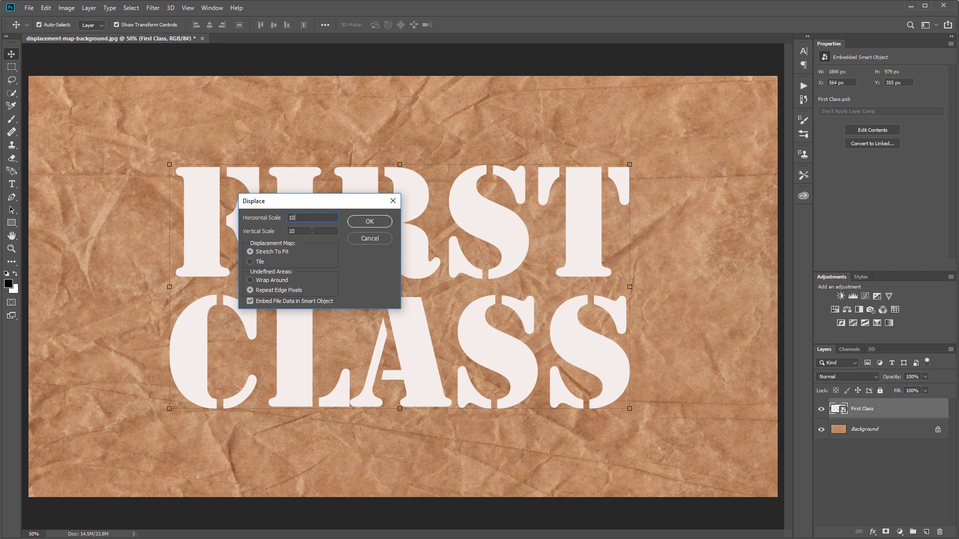
{"action": "left_click", "coordinate": [301, 217]}
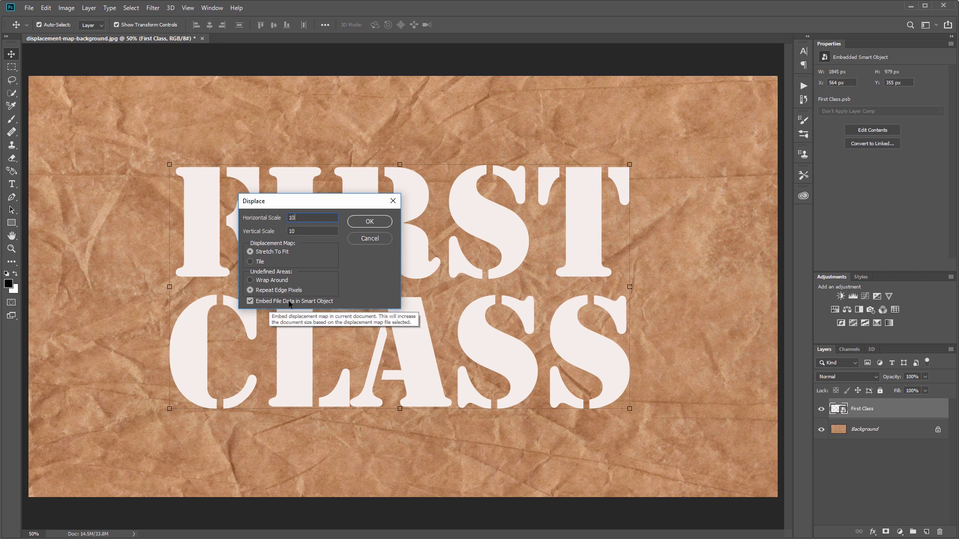
{"action": "left_click", "coordinate": [373, 224]}
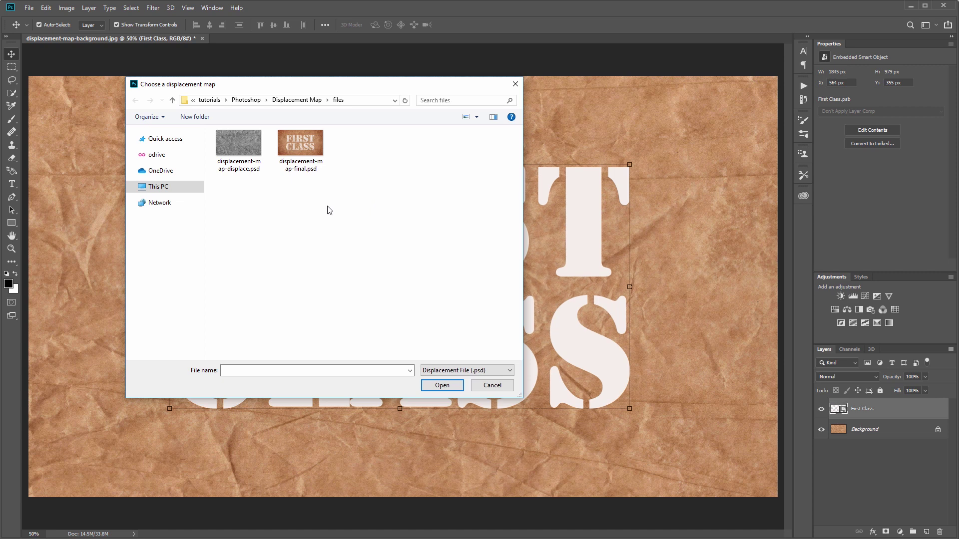
{"action": "double_click", "coordinate": [238, 142]}
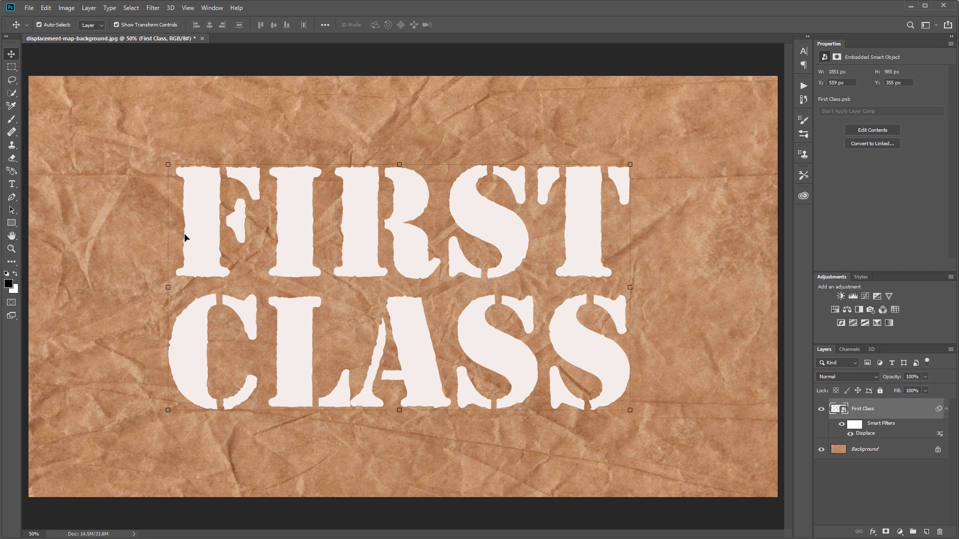
Add a slight Gaussian Blur smart filter to the displaced FIRST CLASS text
{"action": "left_click", "coordinate": [153, 7]}
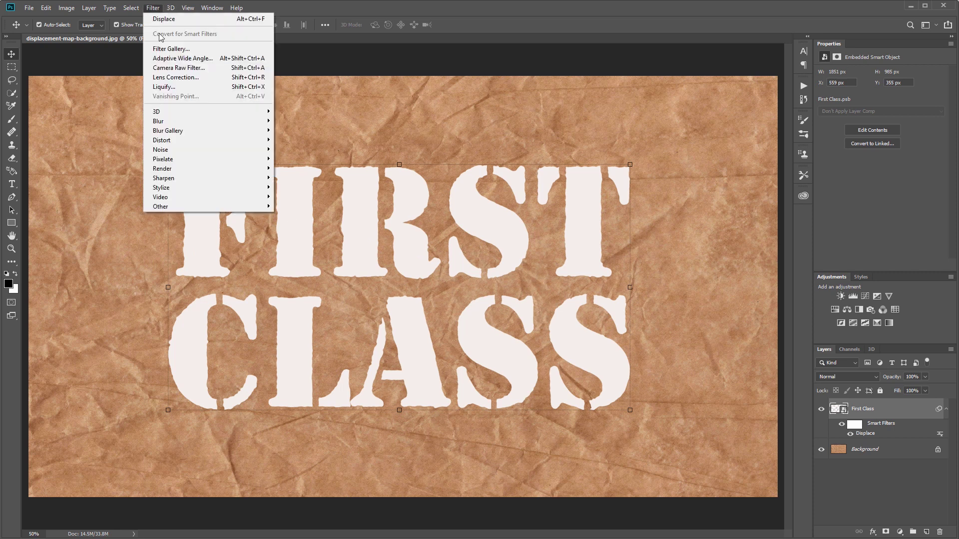
{"action": "left_click", "coordinate": [318, 157]}
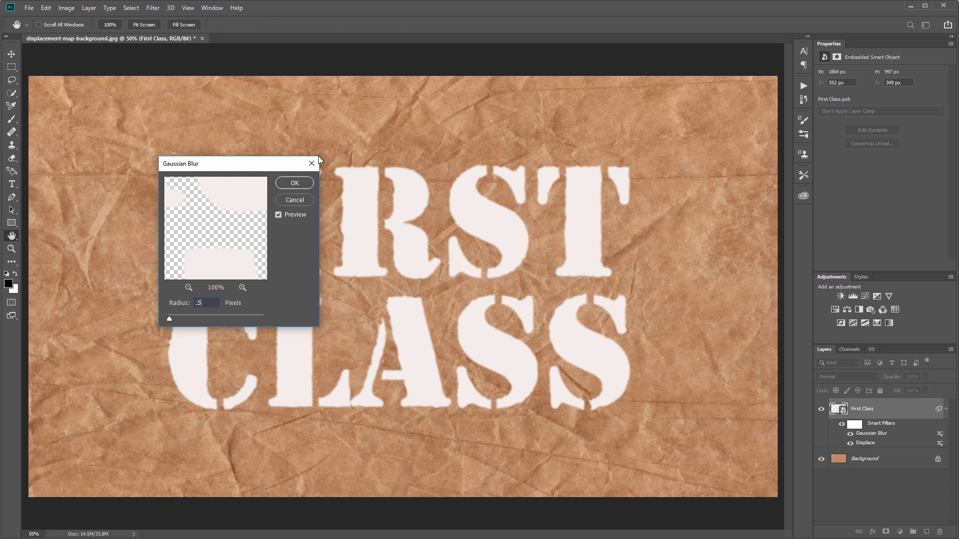
{"action": "left_click", "coordinate": [289, 184]}
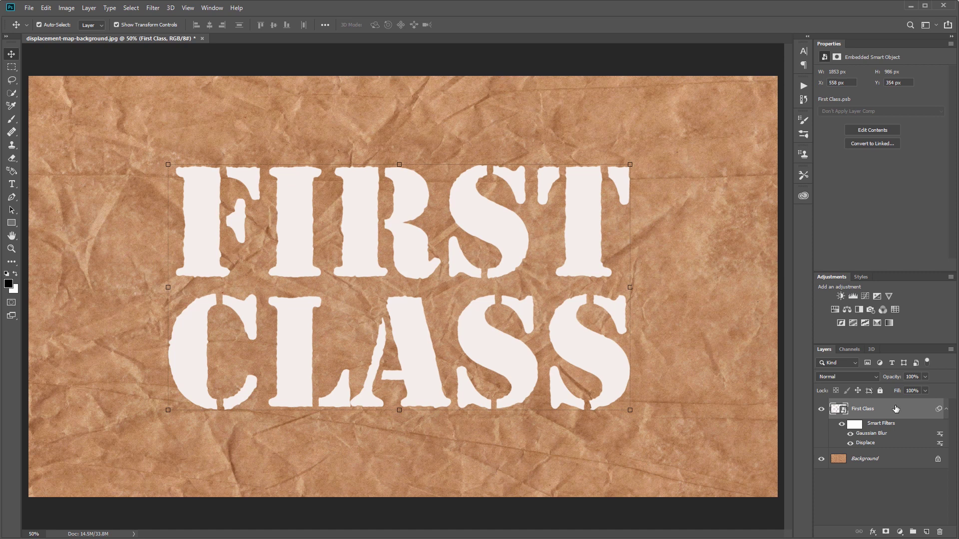
{"action": "double_click", "coordinate": [895, 408]}
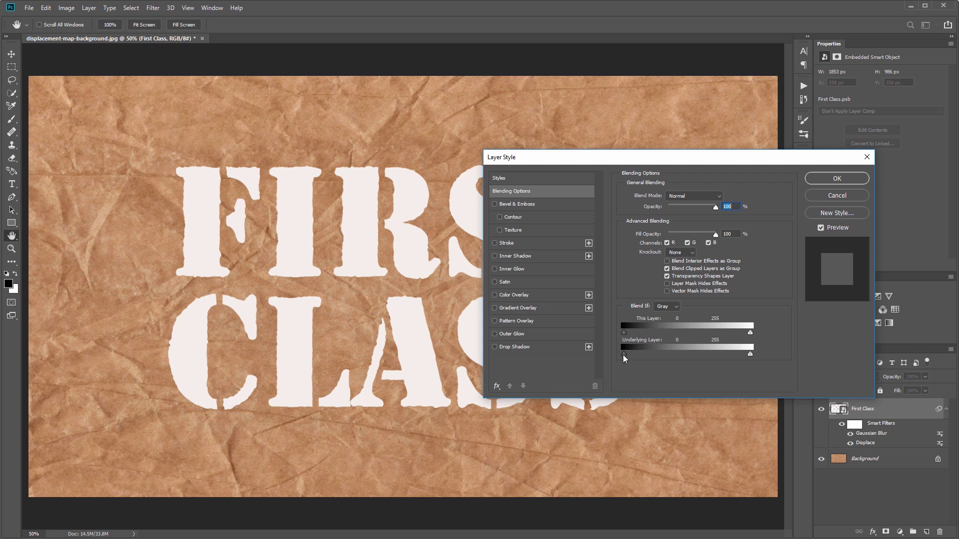
Split the Underlying Layer black Blend If slider so paper creases show through the letters
{"action": "left_click_drag", "start_coordinate": [623, 358], "coordinate": [695, 359]}
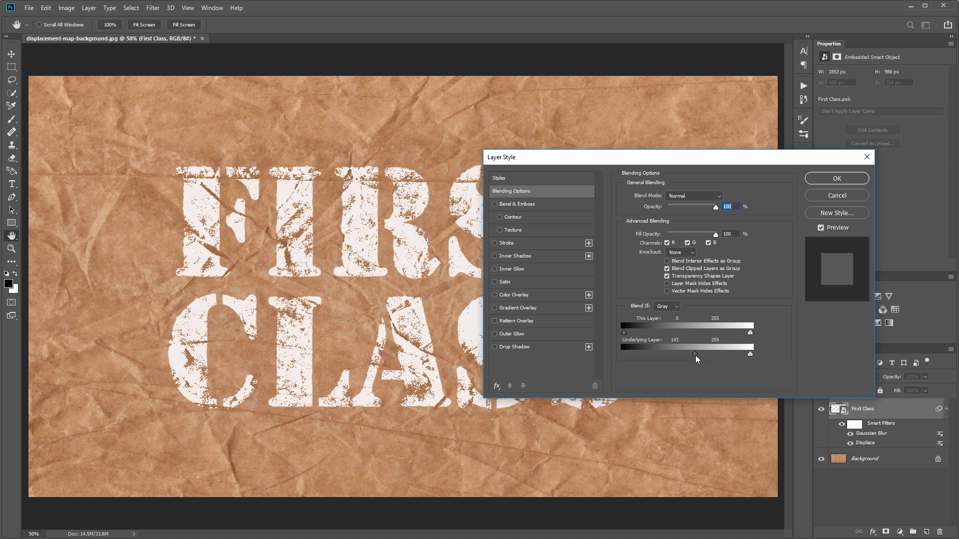
{"action": "left_click_drag", "start_coordinate": [695, 358], "coordinate": [702, 357]}
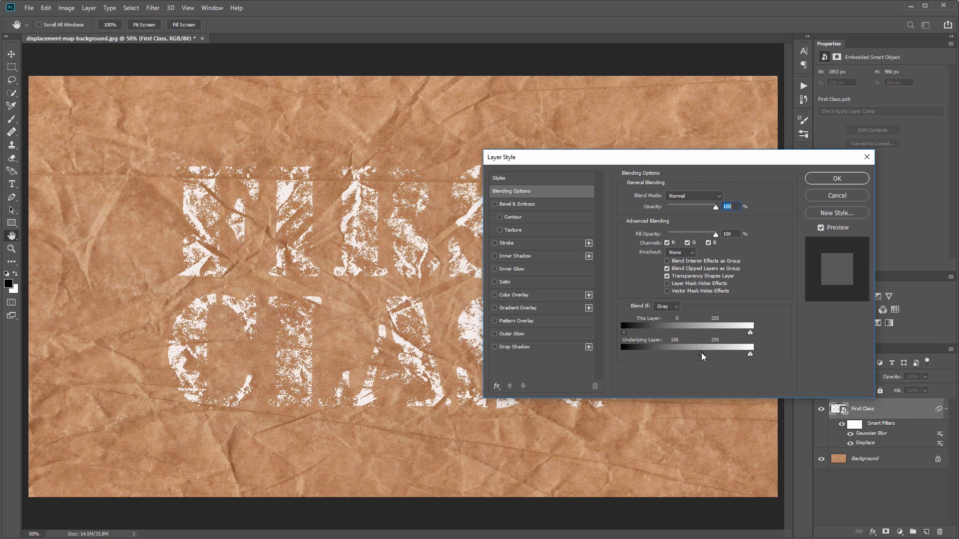
{"action": "left_click_drag", "start_coordinate": [702, 357], "coordinate": [704, 356]}
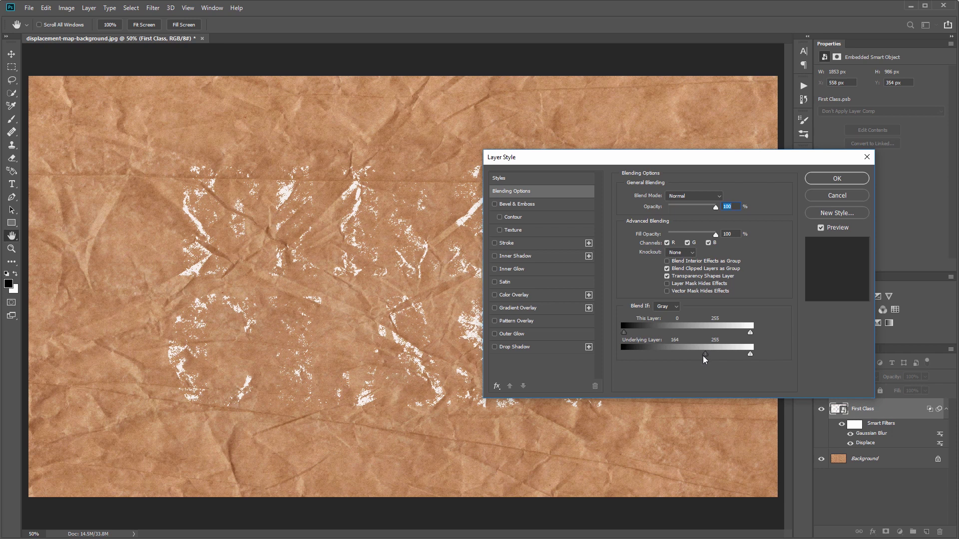
{"action": "left_click_drag", "start_coordinate": [704, 358], "coordinate": [704, 358]}
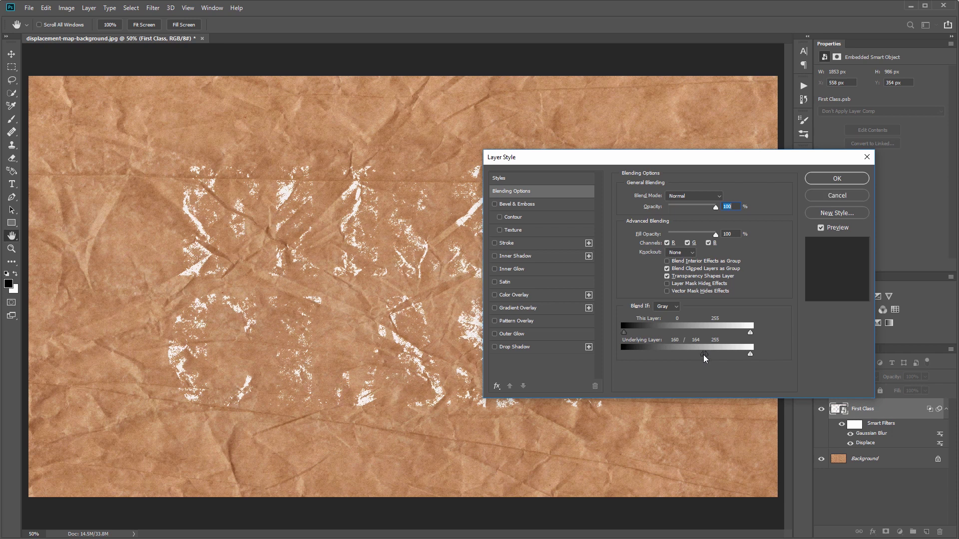
{"action": "left_click_drag", "start_coordinate": [704, 357], "coordinate": [673, 364]}
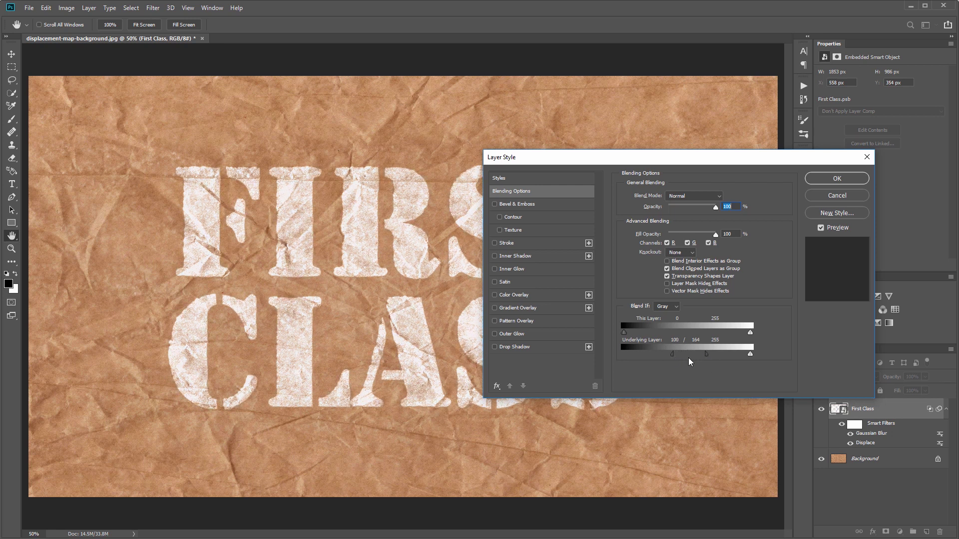
{"action": "left_click", "coordinate": [837, 182]}
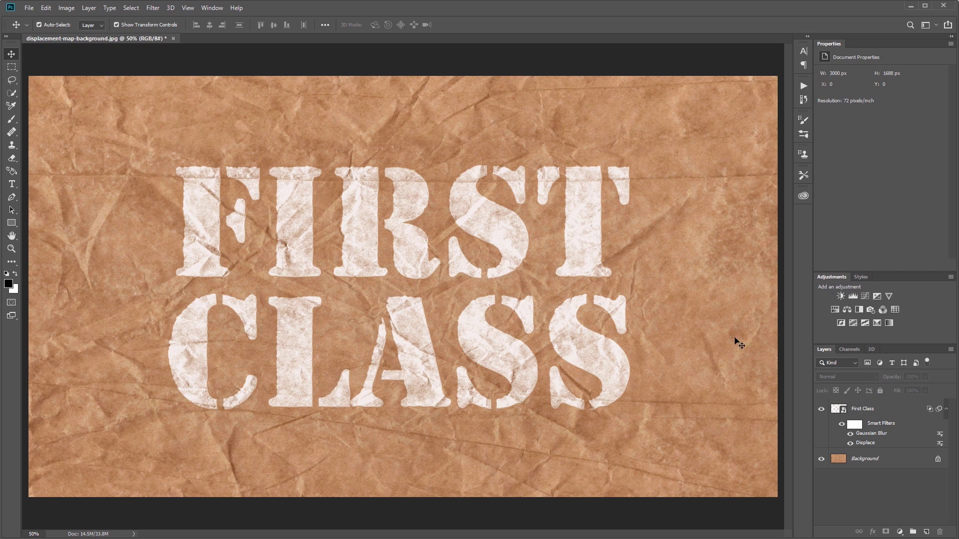
Add a Curves layer above First Class and pull the curve down to darken the image
{"action": "left_click", "coordinate": [865, 296]}
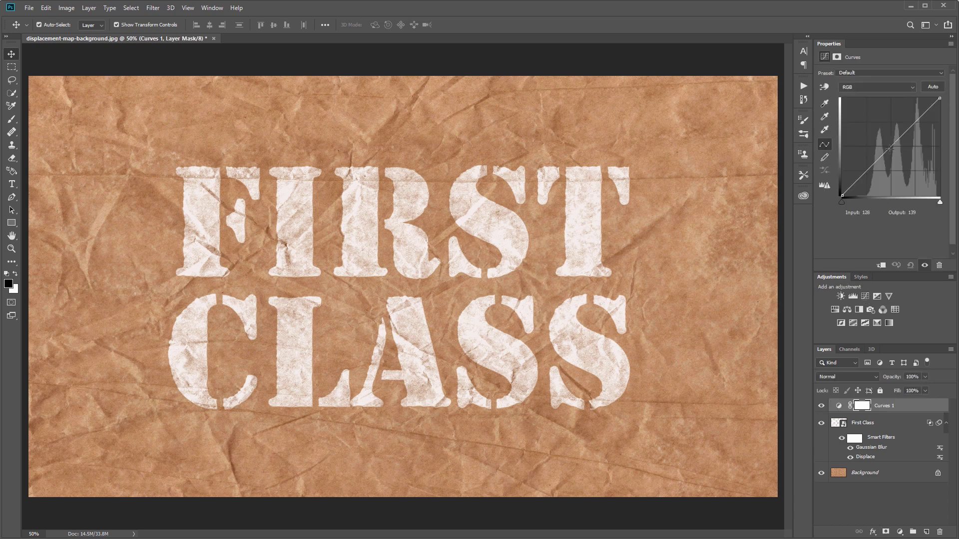
{"action": "left_click_drag", "start_coordinate": [890, 148], "coordinate": [902, 159]}
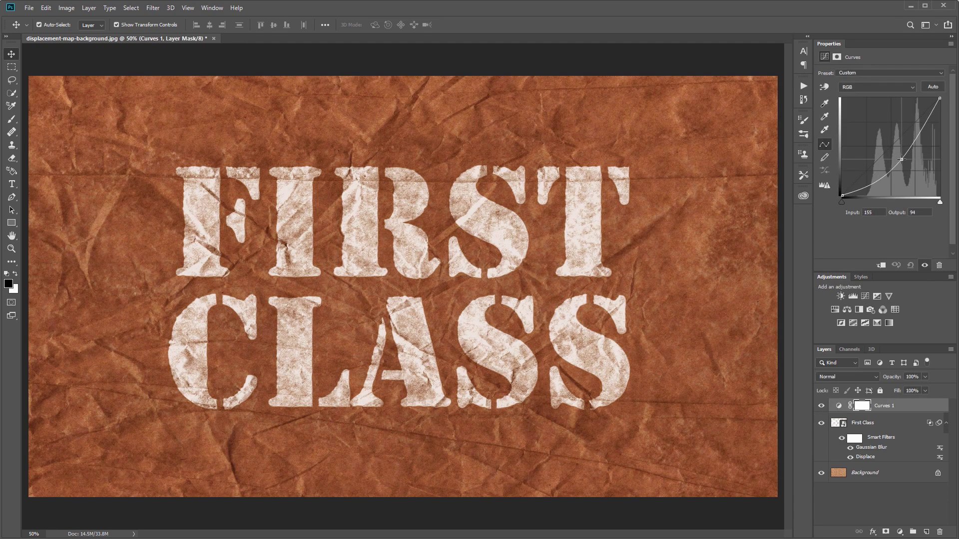
{"action": "left_click", "coordinate": [12, 119]}
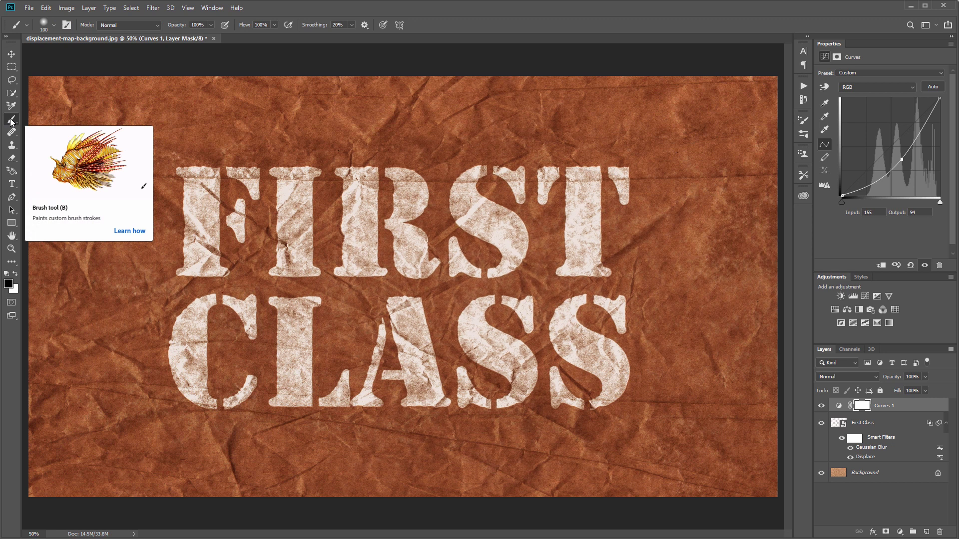
Paint the Curves mask centre with a large soft black brush to lift the darkening
{"action": "key", "text": "bracketright"}
{"action": "key", "text": "bracketright"}
{"action": "key", "text": "bracketright"}
{"action": "key", "text": "bracketright"}
{"action": "key", "text": "bracketright"}
{"action": "key", "text": "bracketright"}
{"action": "key", "text": "bracketright"}
{"action": "key", "text": "bracketright"}
{"action": "key", "text": "bracketright"}
{"action": "key", "text": "bracketright"}
{"action": "right_click", "coordinate": [382, 308]}
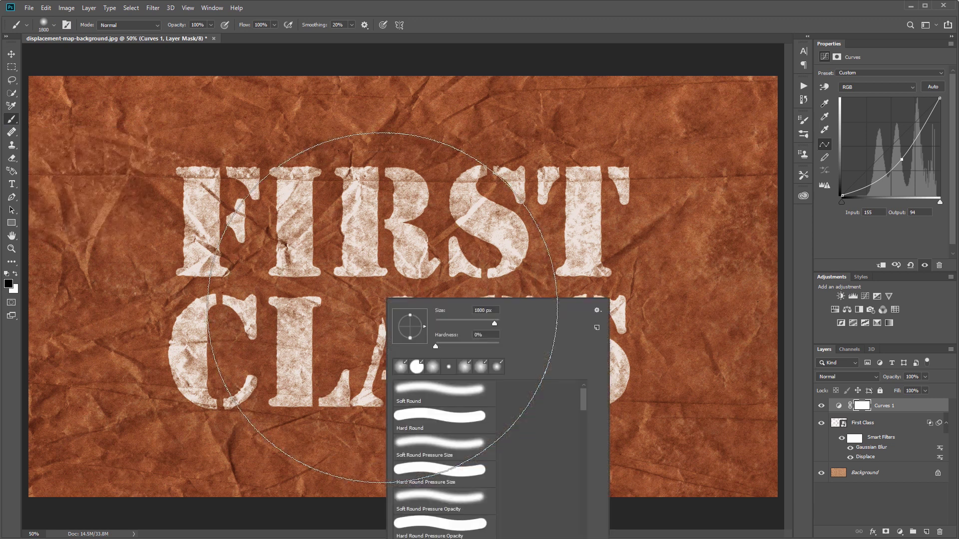
{"action": "left_click", "coordinate": [485, 335]}
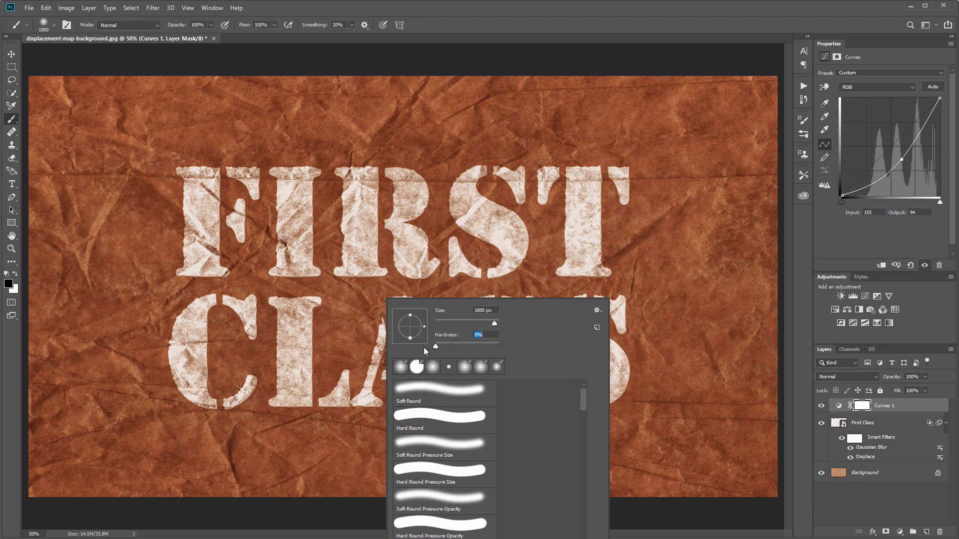
{"action": "key", "text": "Return"}
{"action": "key", "text": "bracketright"}
{"action": "key", "text": "bracketright"}
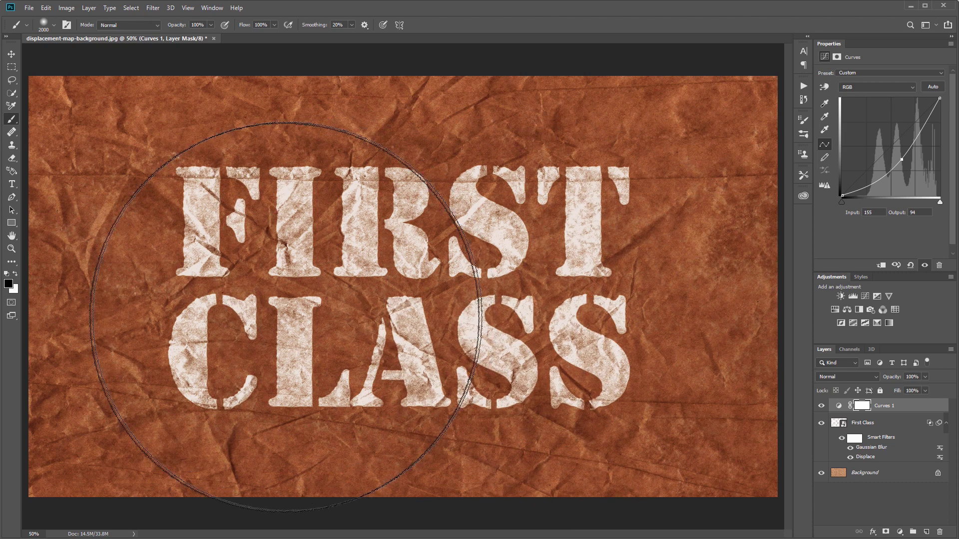
{"action": "key", "text": "bracketright"}
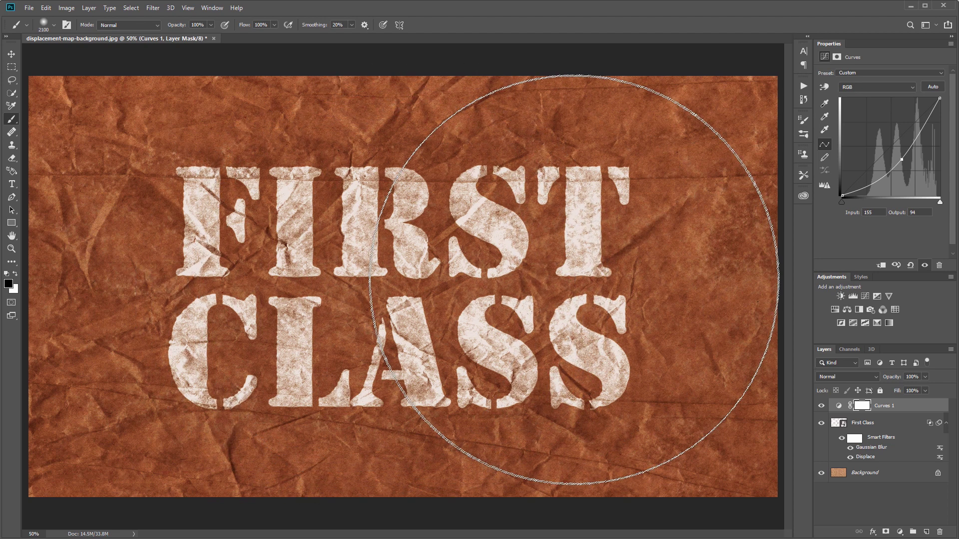
{"action": "key", "text": "bracketleft"}
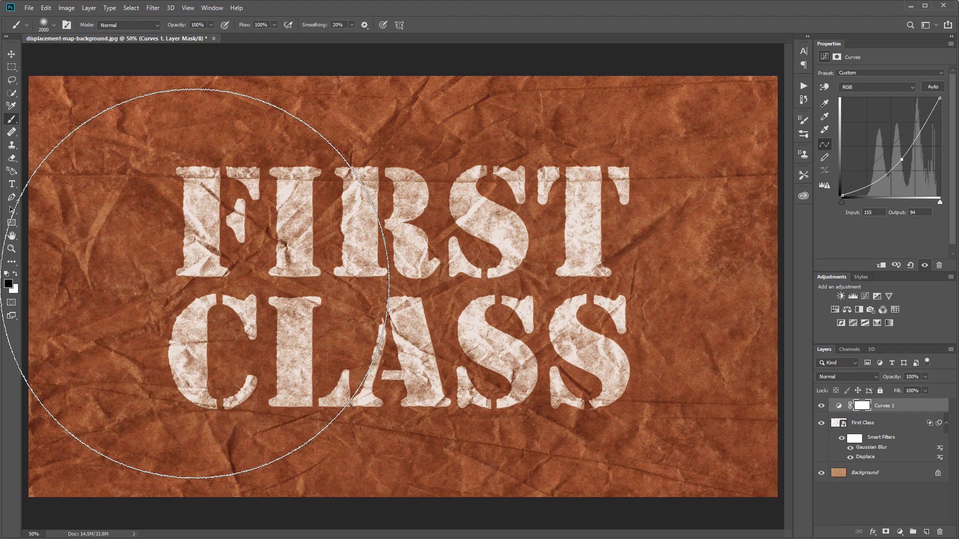
{"action": "mouse_move", "coordinate": [200, 289]}
{"action": "left_mouse_down"}
{"action": "mouse_move", "coordinate": [584, 274]}
{"action": "mouse_move", "coordinate": [231, 267]}
{"action": "left_mouse_up"}
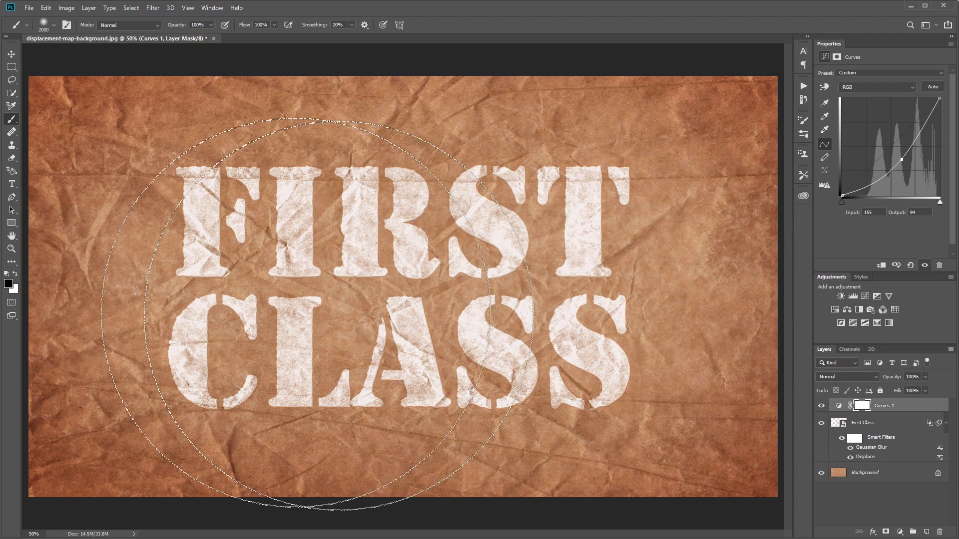
{"action": "left_click_drag", "start_coordinate": [231, 267], "coordinate": [240, 266]}
Toggle the Curves layer visibility off and on to compare the vignette
{"action": "key", "text": "v"}
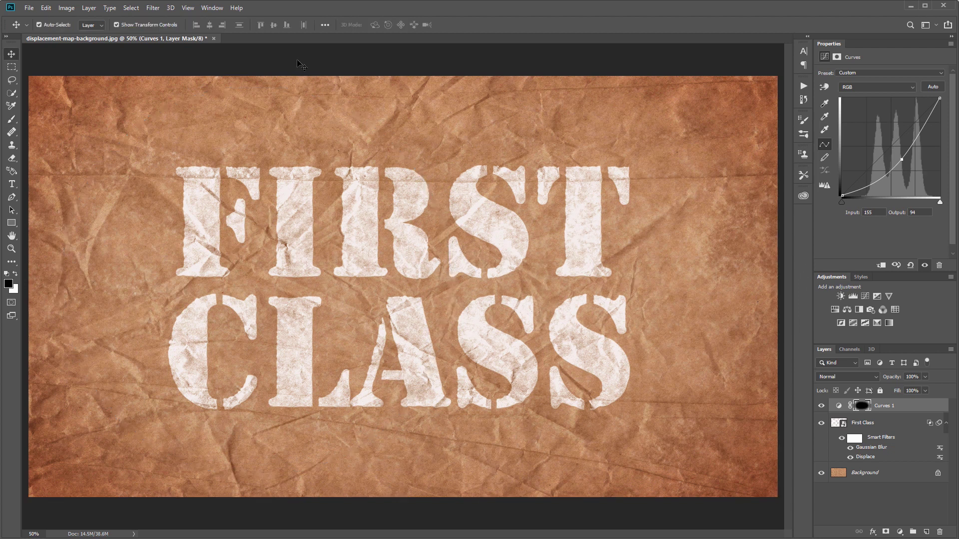
{"action": "left_click", "coordinate": [262, 247]}
{"action": "left_click", "coordinate": [823, 406]}
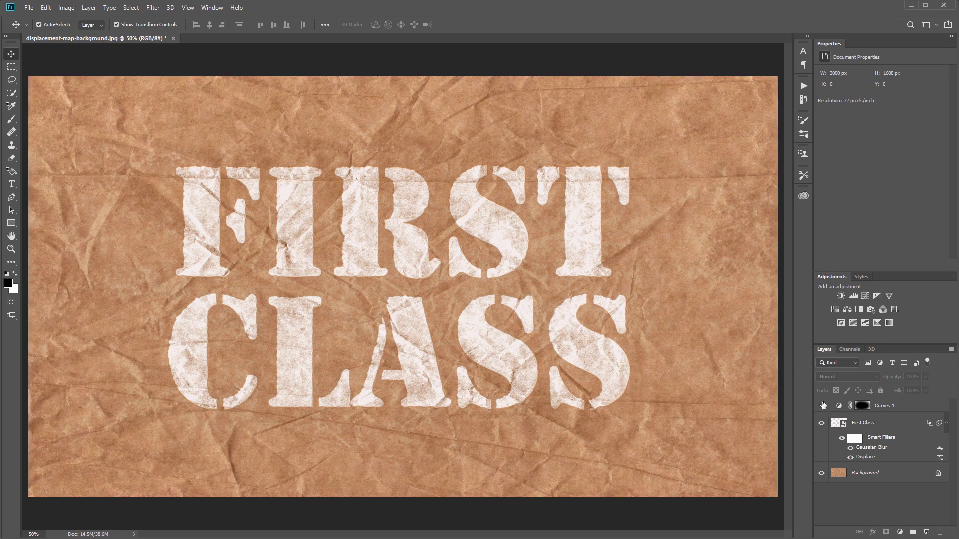
{"action": "left_click", "coordinate": [822, 407]}
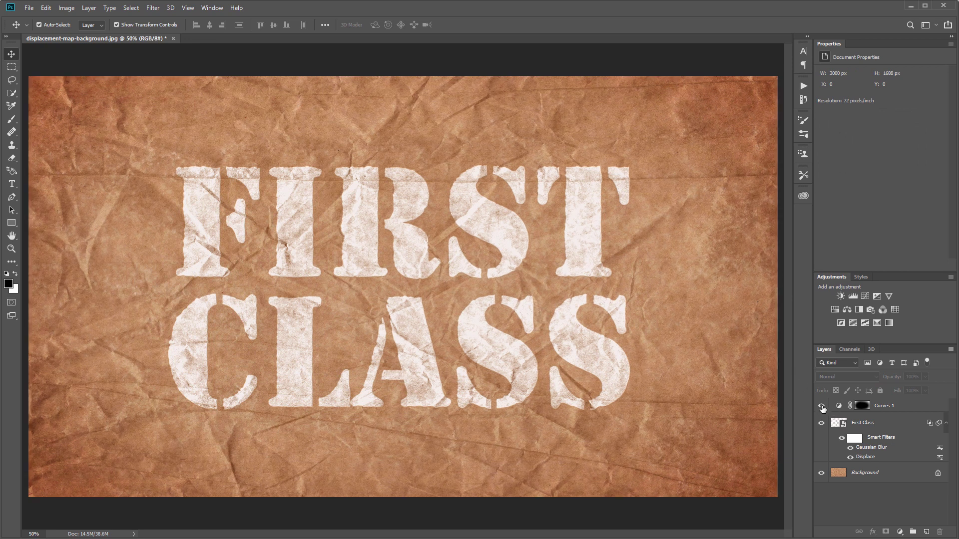
Duplicate First Class, clear the copy's layer style, and hide both text layers
{"action": "right_click", "coordinate": [870, 424]}
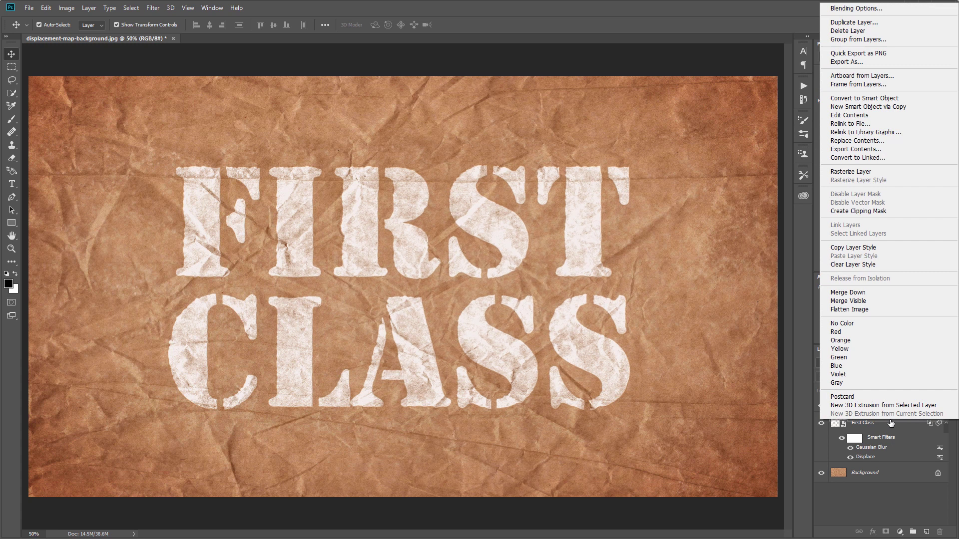
{"action": "left_click", "coordinate": [870, 22]}
{"action": "left_click", "coordinate": [239, 186]}
{"action": "right_click", "coordinate": [890, 425]}
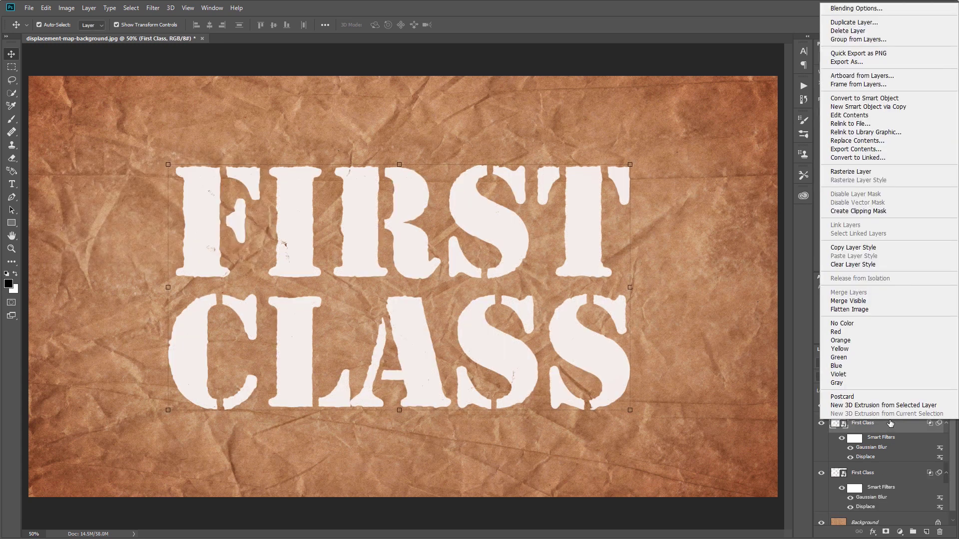
{"action": "left_click", "coordinate": [877, 266]}
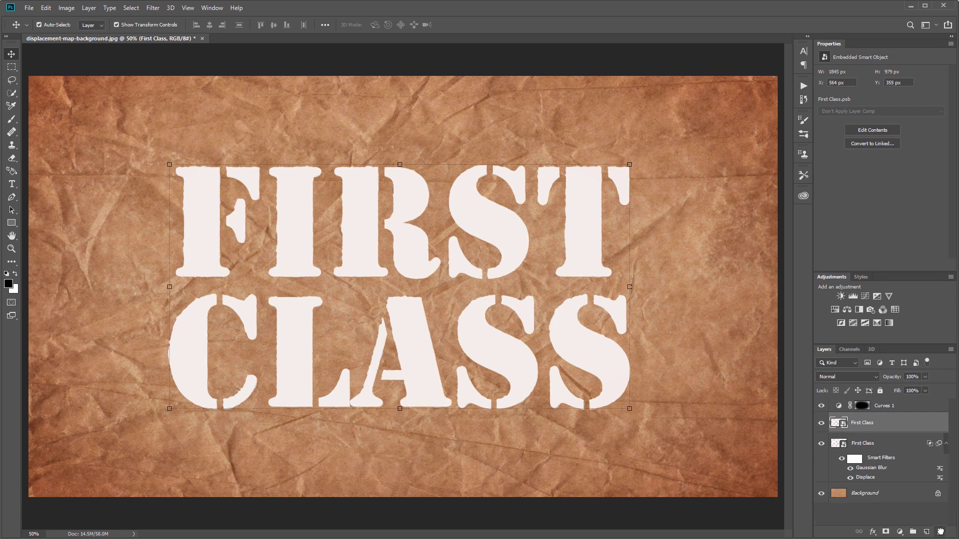
{"action": "left_click", "coordinate": [822, 446]}
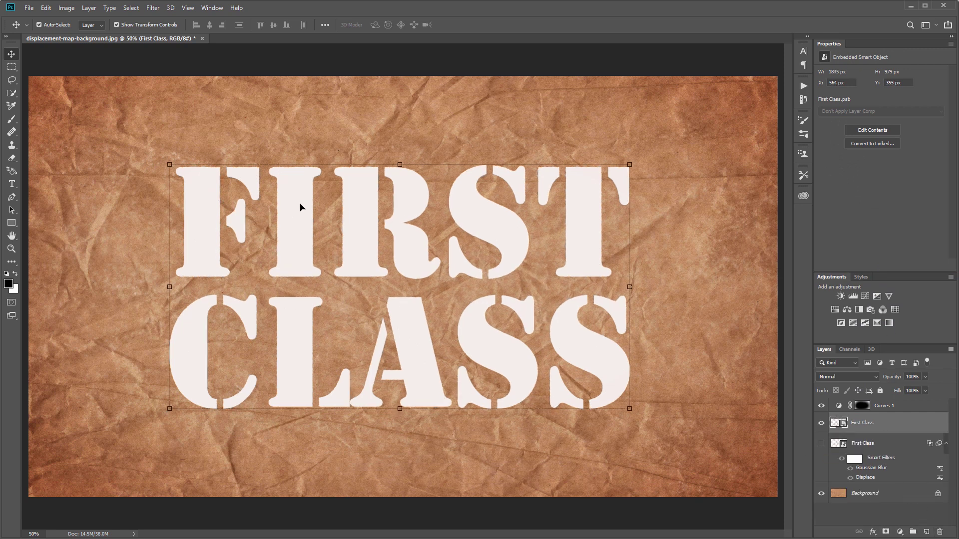
{"action": "left_click", "coordinate": [821, 425]}
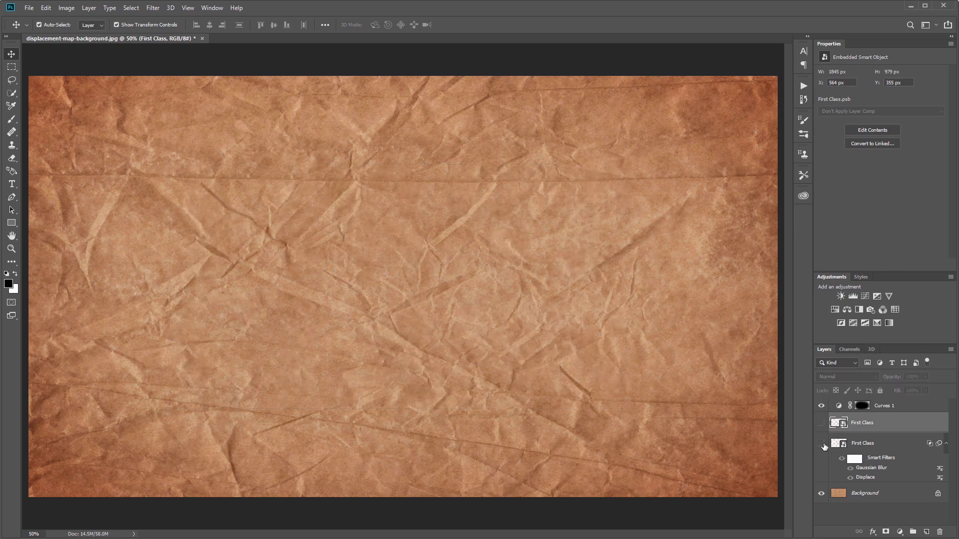